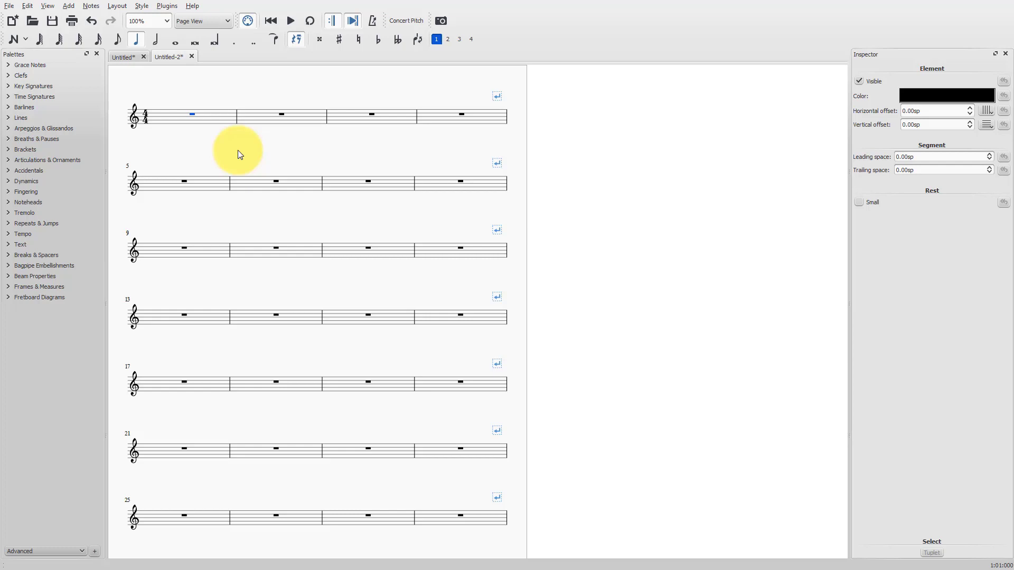
- Create a quarter-note triplet spanning a half note at the start of measure 1
key(n)
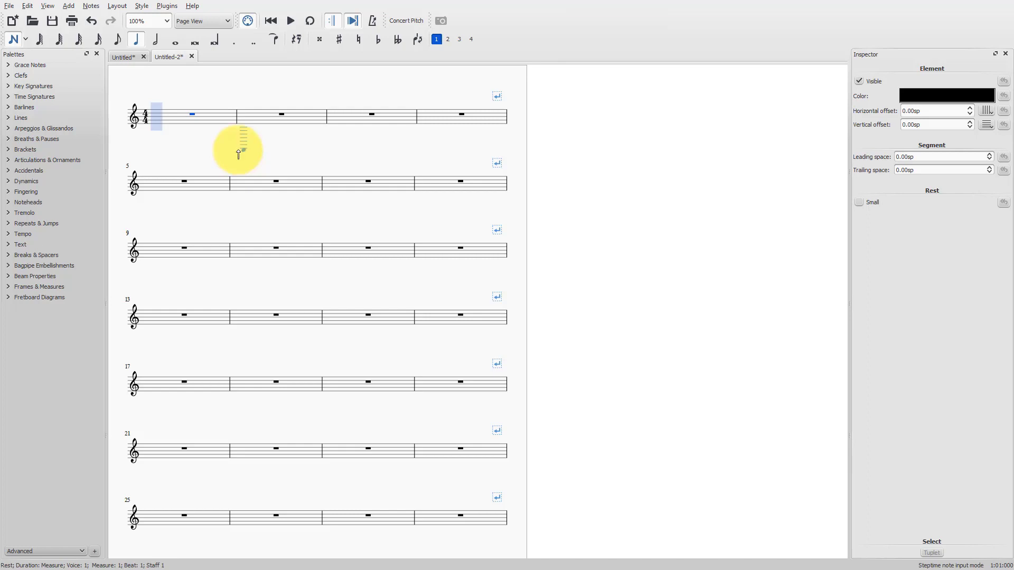
click(155, 42)
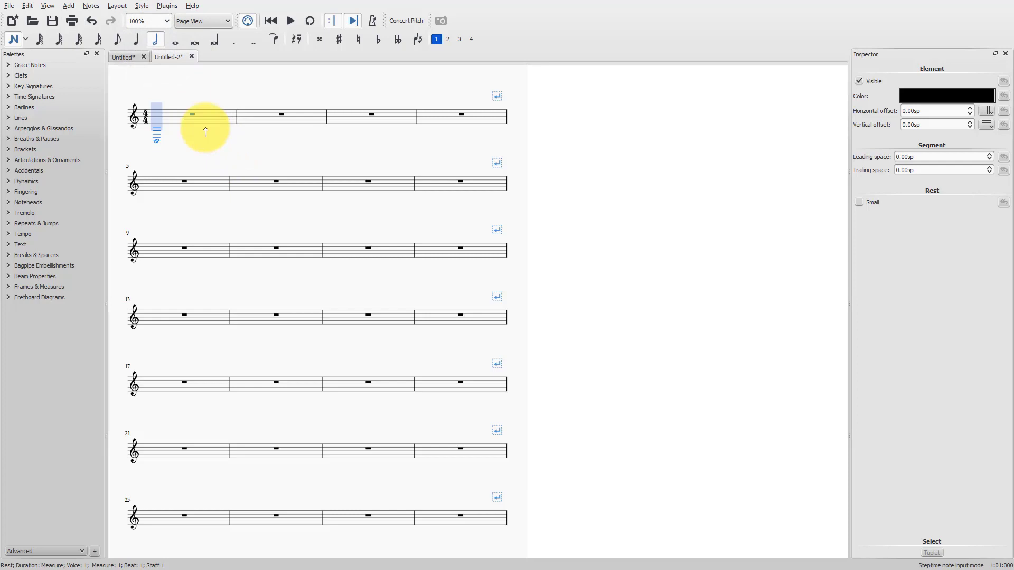
click(90, 6)
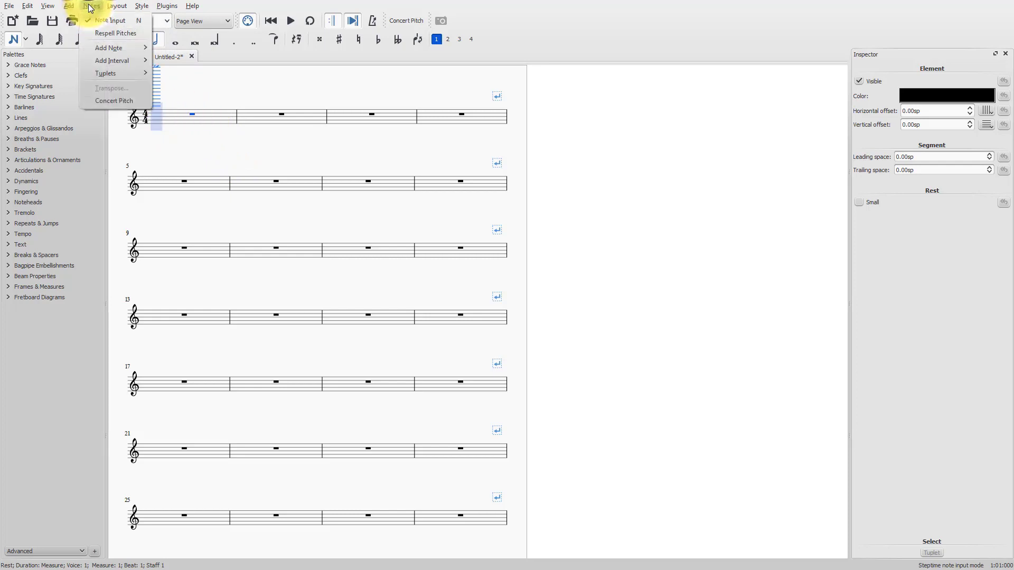
mouse_move(106, 75)
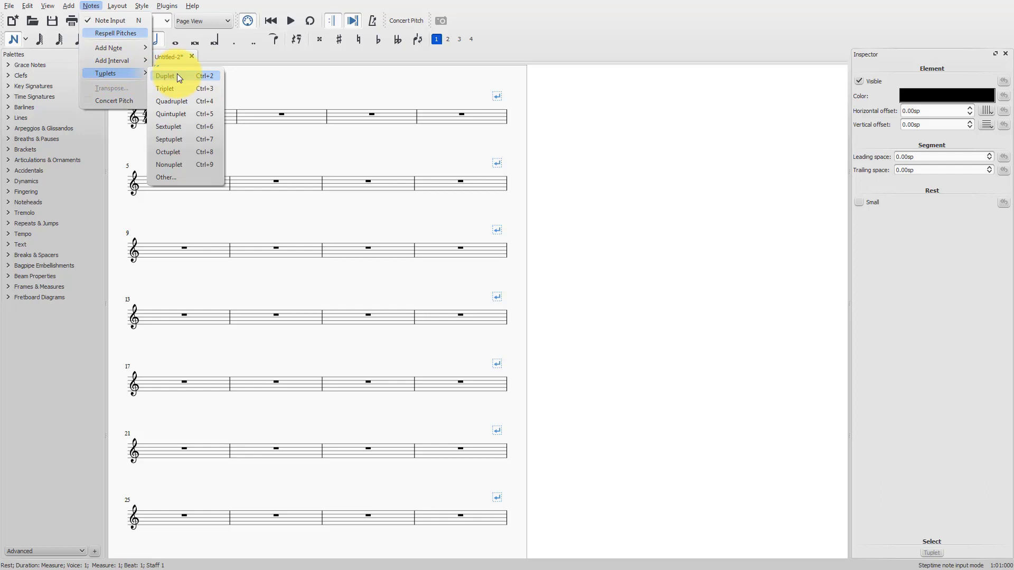
click(175, 90)
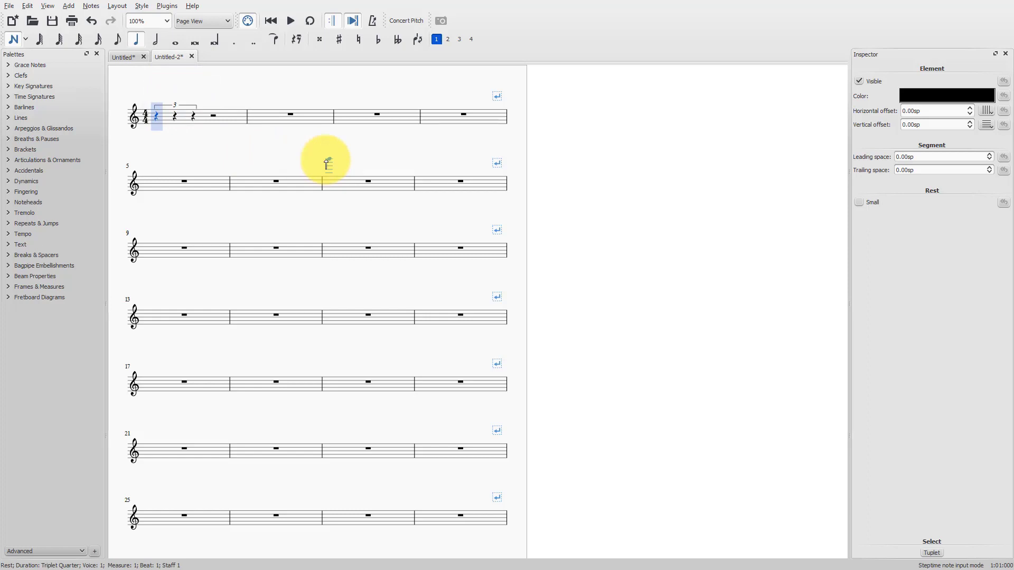
- Enter C4, D4 and E4 as the three rising triplet notes
click(157, 127)
click(179, 127)
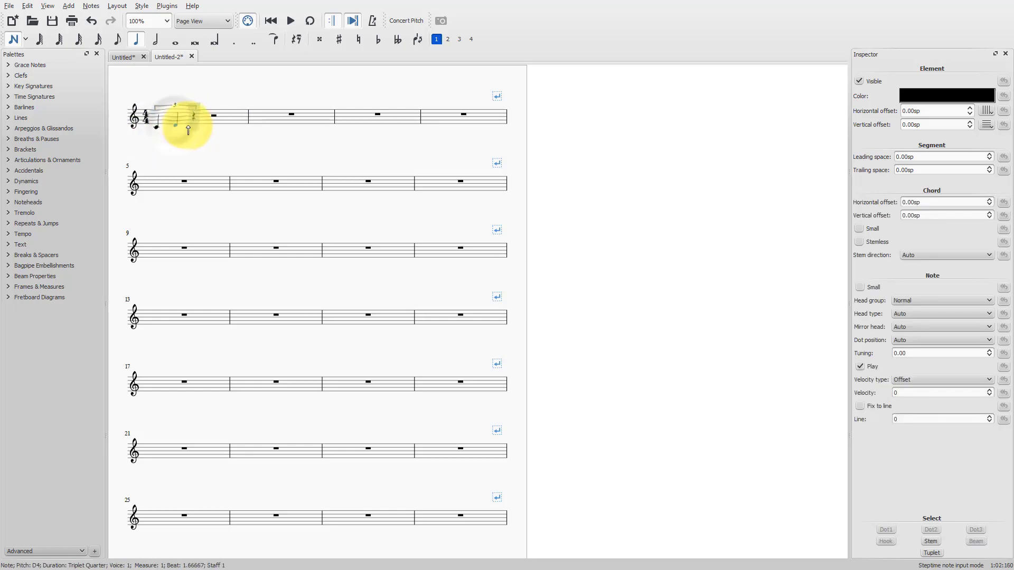
click(195, 123)
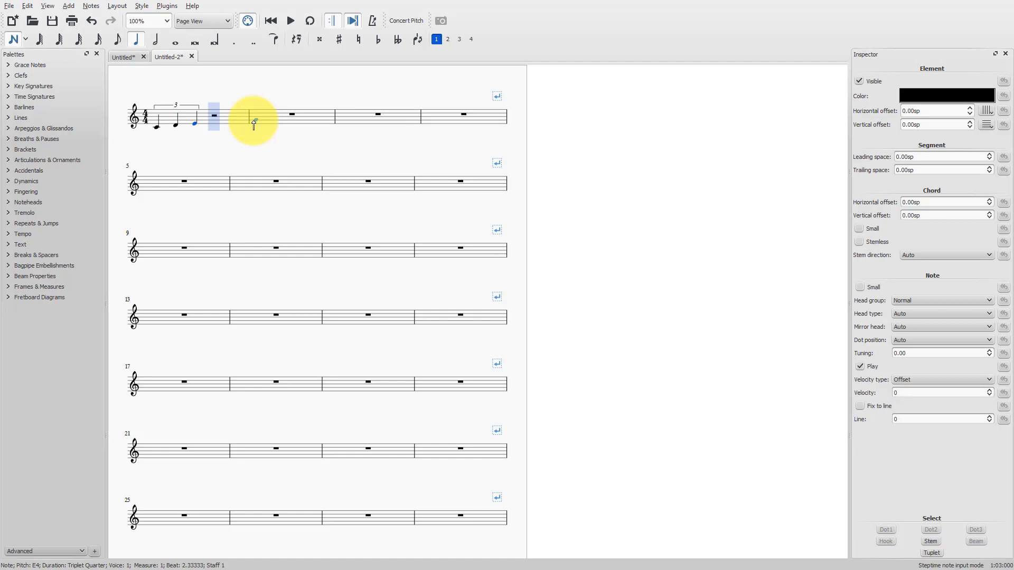
- Add an eighth-note triplet C, D, E on beat 3, then undo the triplet entries
key(ctrl+3)
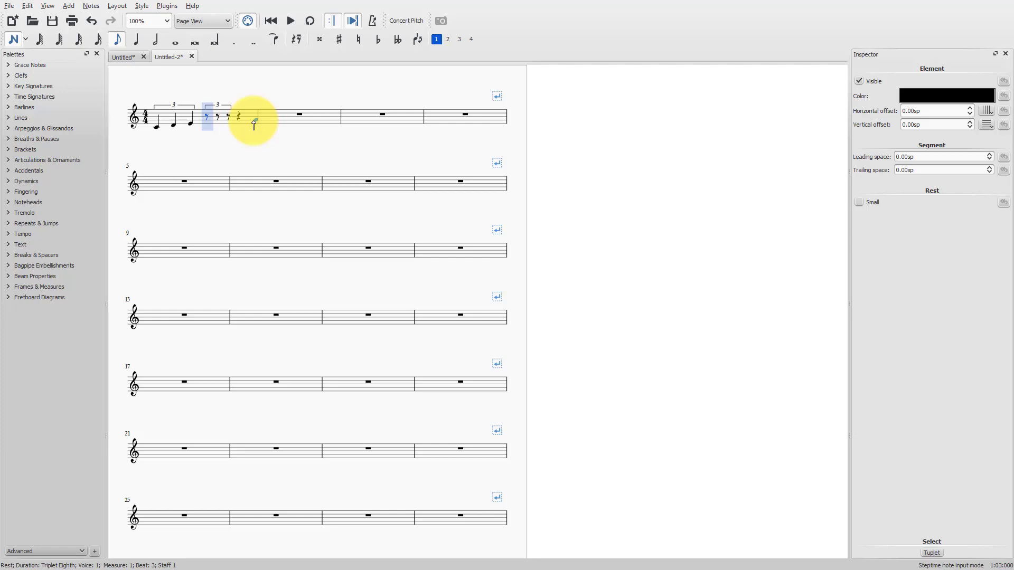
key(c)
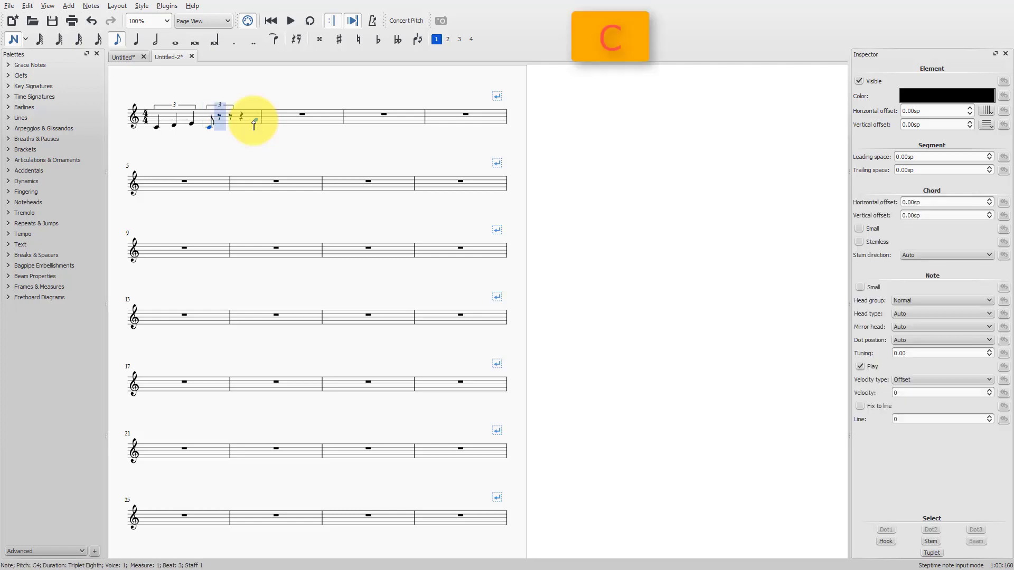
key(d)
key(e)
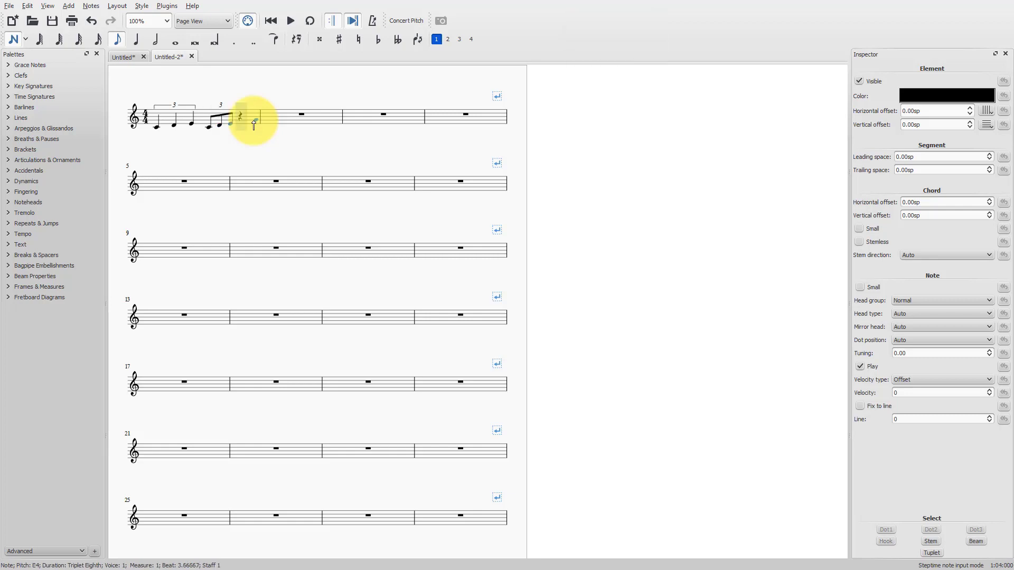
key(ctrl+z)
key(ctrl+z)
key(ctrl+z)
key(ctrl+z)
key(ctrl+z)
key(ctrl+z)
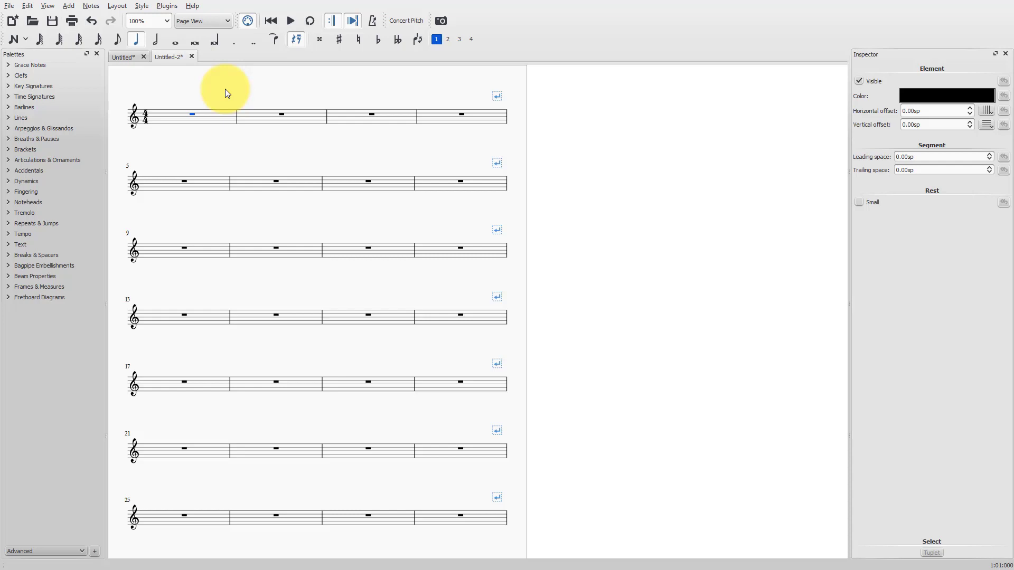
- Choose a whole-note duration in note input mode and open the custom tuplet settings
key(n)
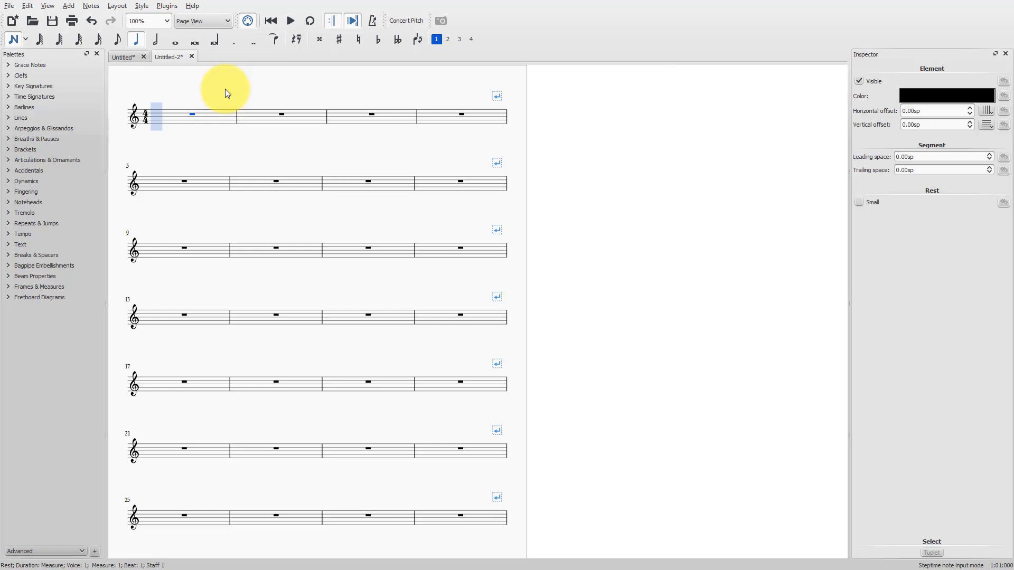
click(175, 43)
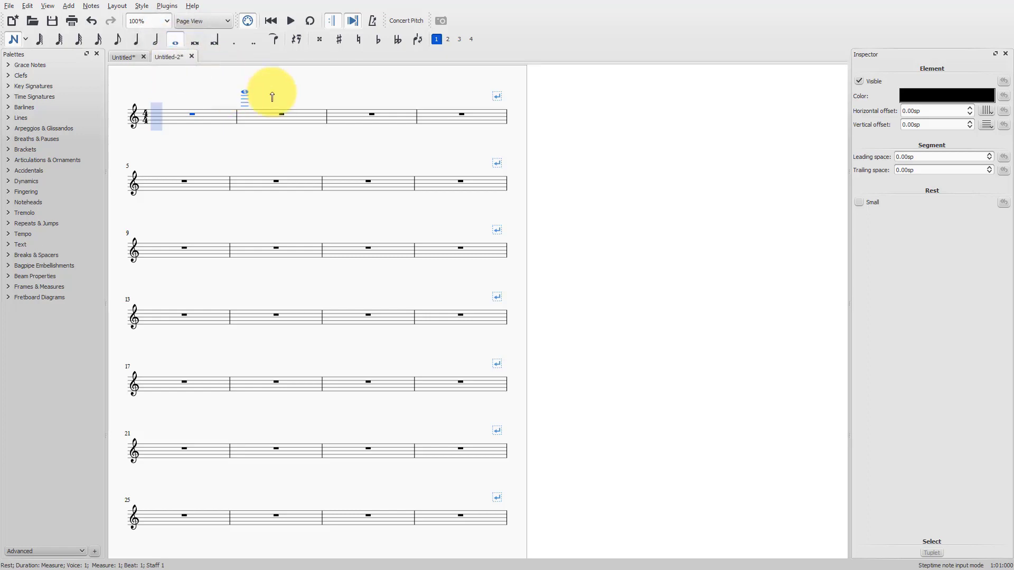
click(91, 6)
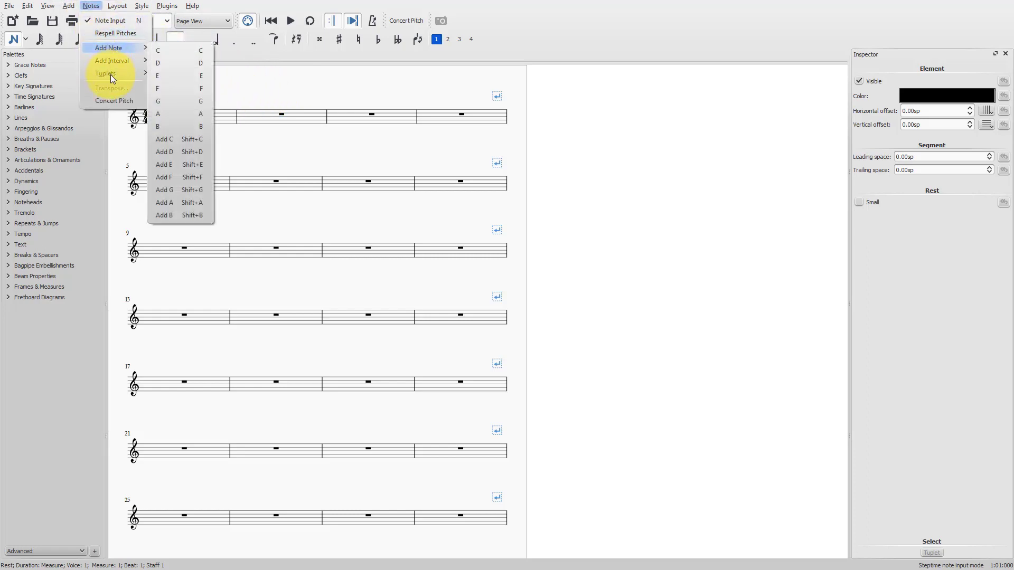
mouse_move(110, 75)
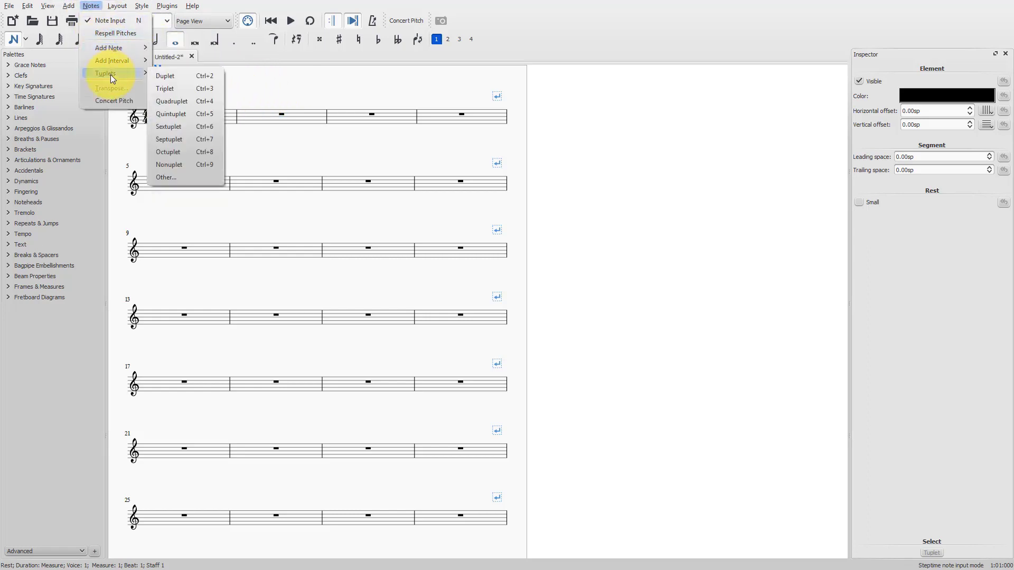
click(170, 178)
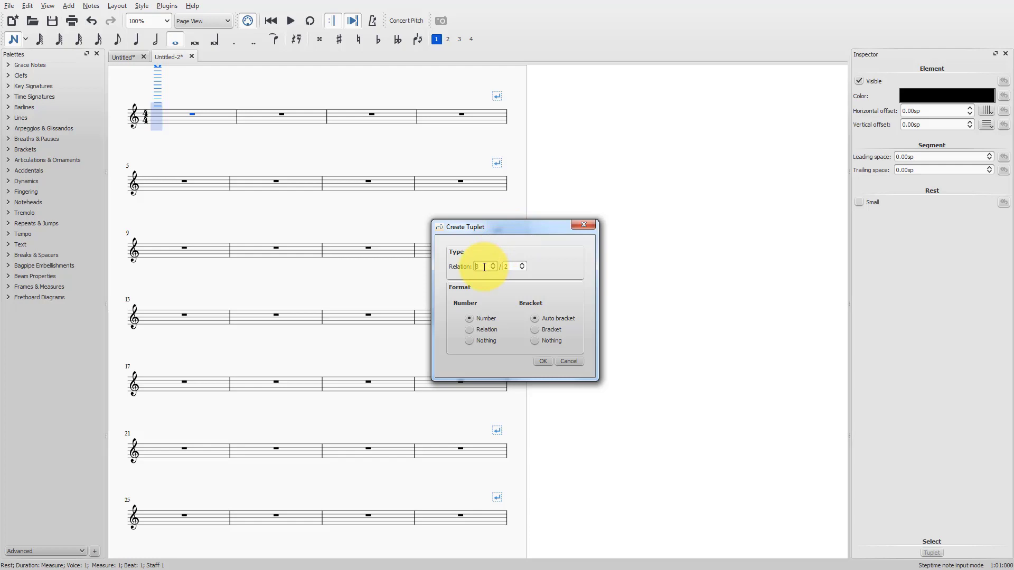
- Set the tuplet relation to 13/8 with Number: Relation and create it
text(13)
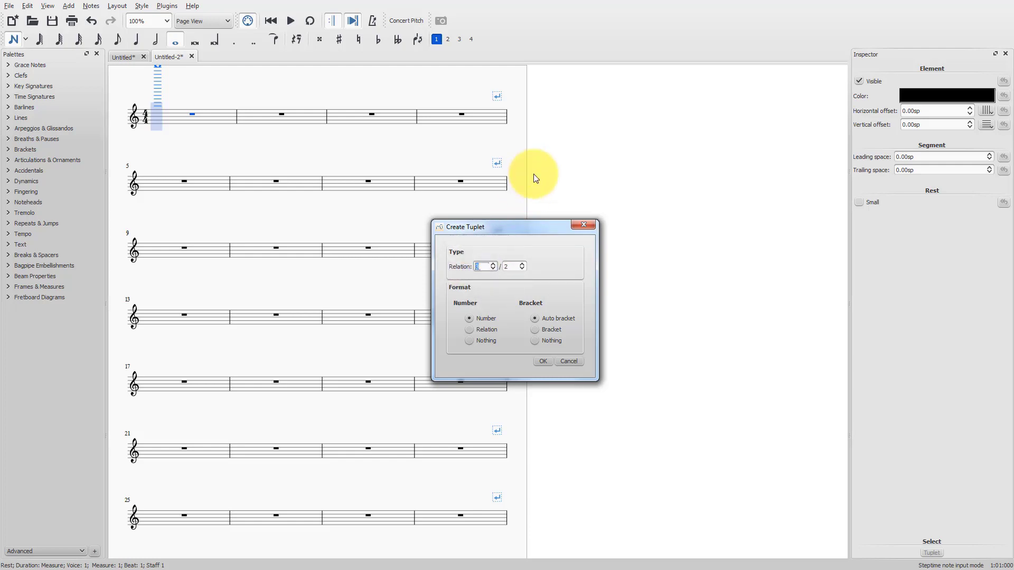
double_click(511, 267)
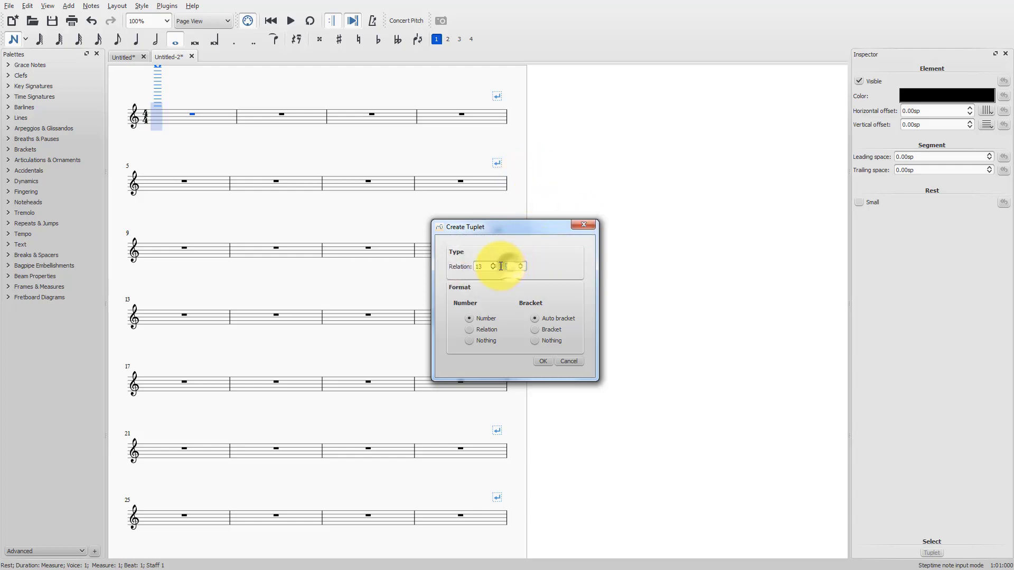
text(8)
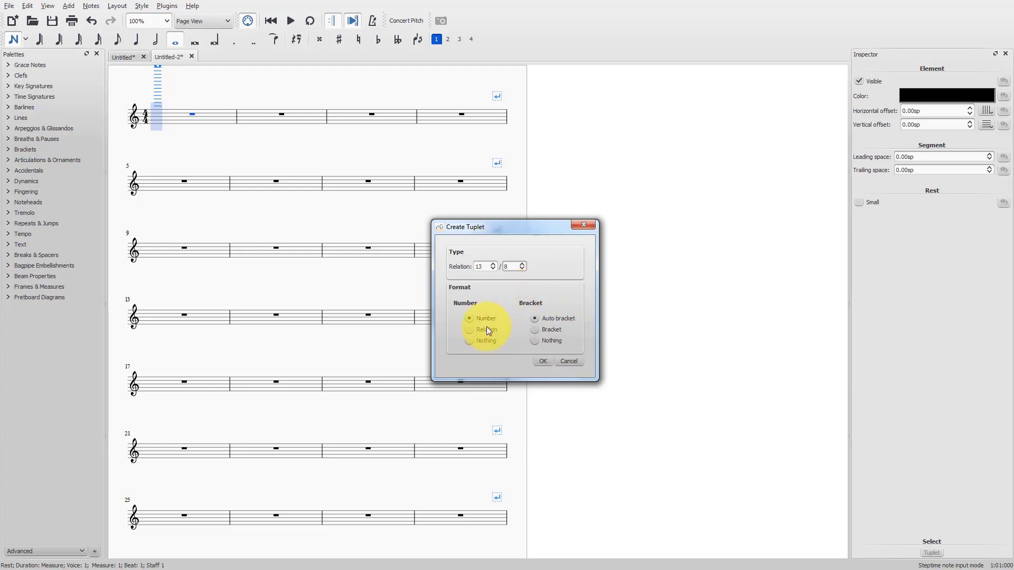
click(470, 330)
click(546, 361)
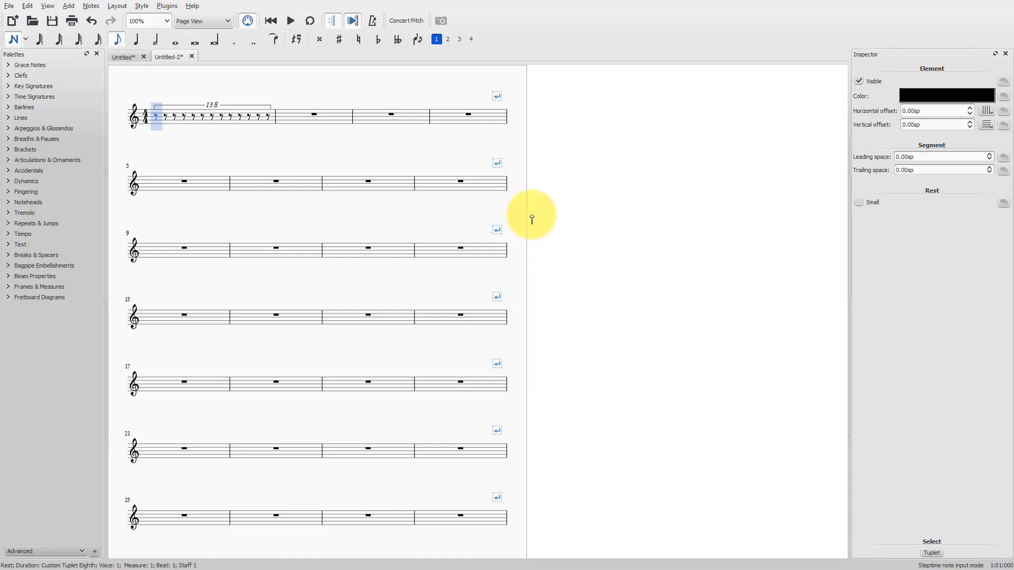
- Enter the eighth-note pitches D, E, D, C, B, C, B, A, G, F, G, E into the 13:8 tuplet
key(d)
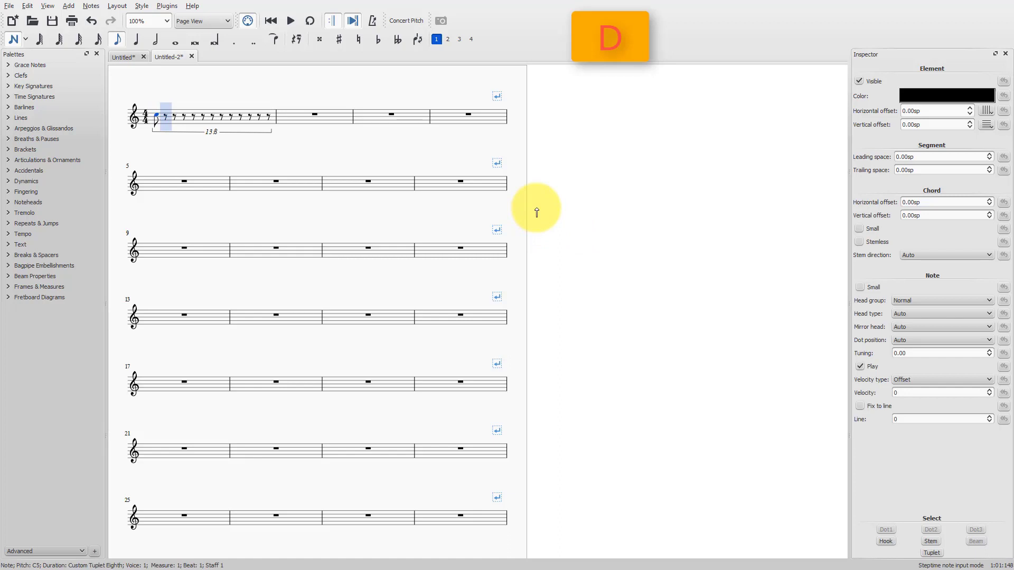
key(e)
key(d)
key(d)
key(c)
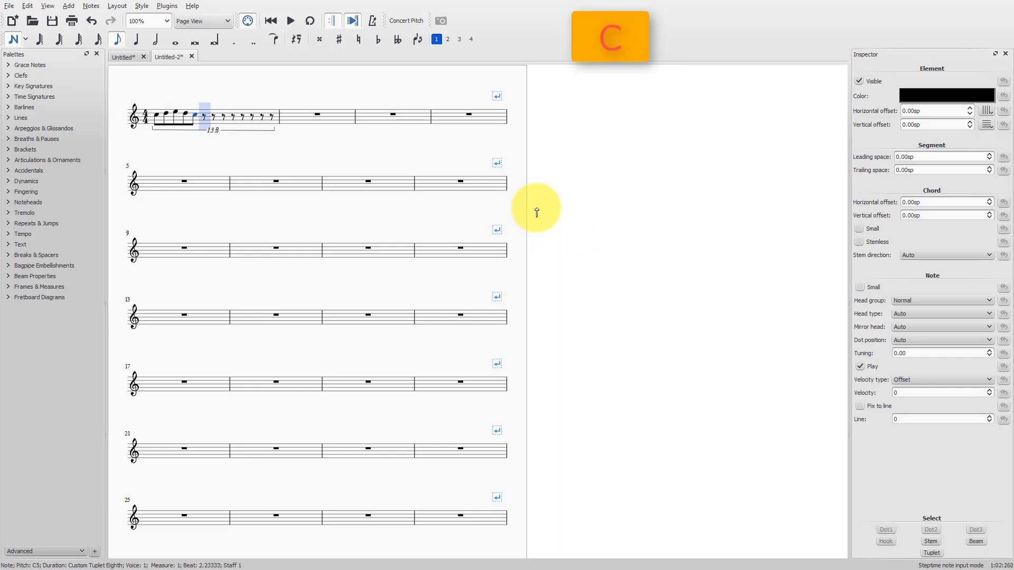
key(b)
key(c)
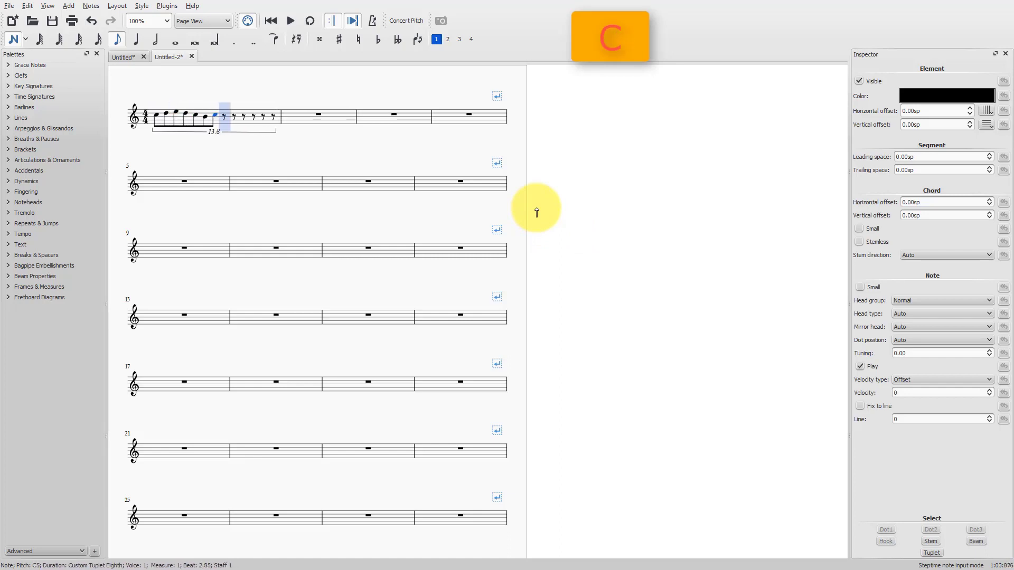
key(b)
key(a)
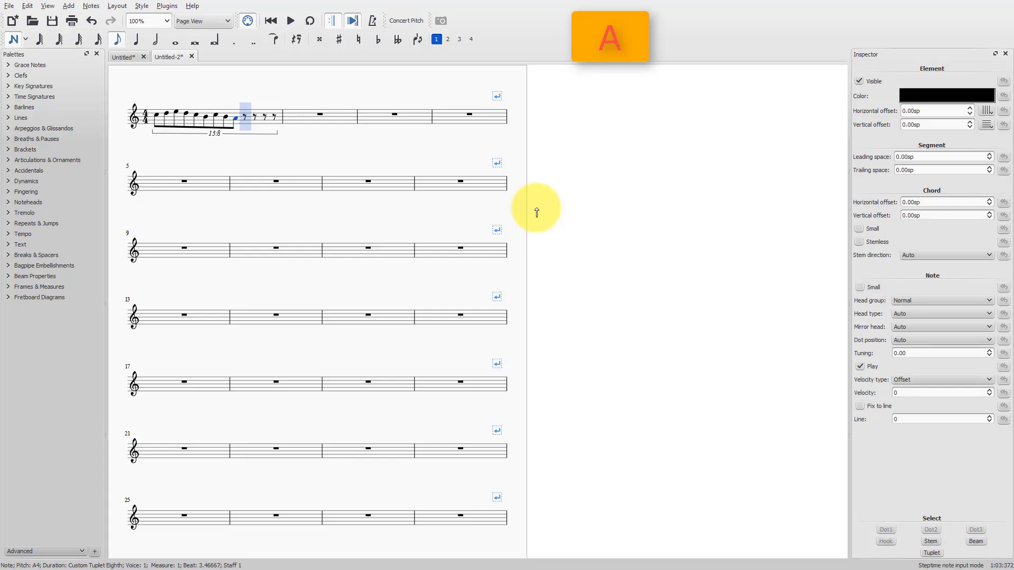
key(g)
key(f)
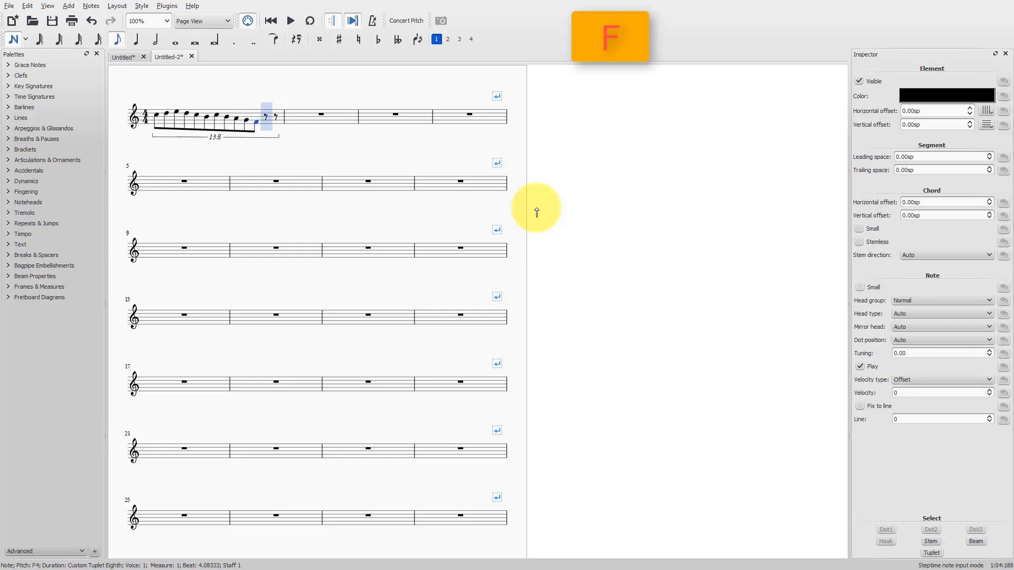
key(g)
key(e)
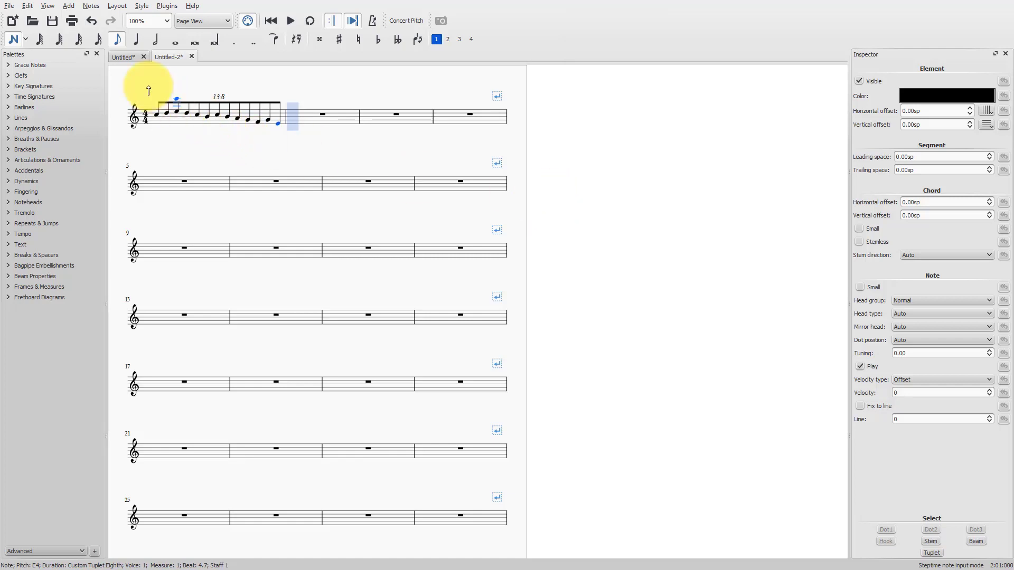
- Review and cancel the custom tuplet settings, then undo and select the 13:8 tuplet
click(90, 6)
mouse_move(107, 73)
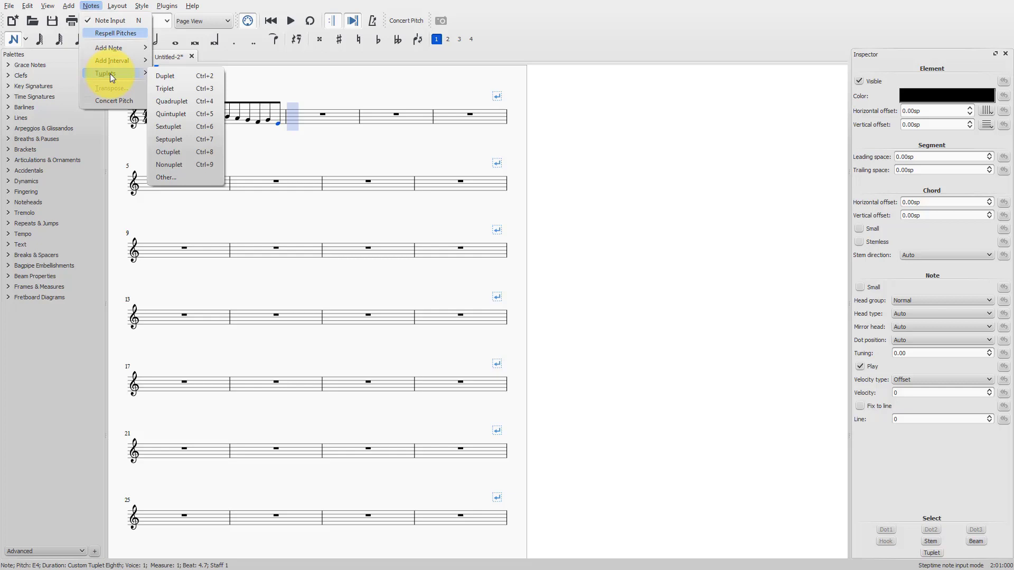
click(168, 178)
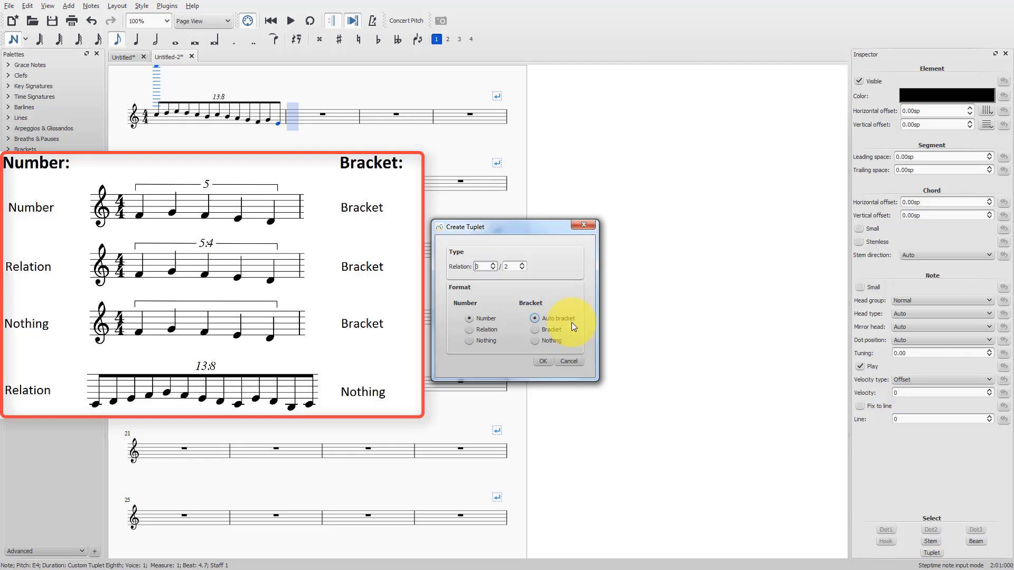
click(581, 225)
key(ctrl+z)
click(207, 122)
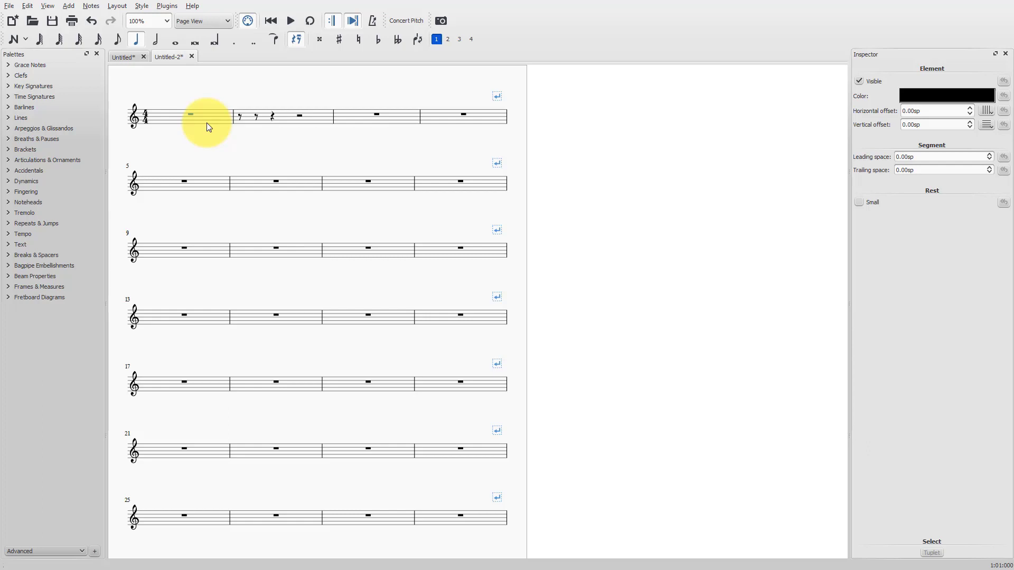
key(ctrl+z)
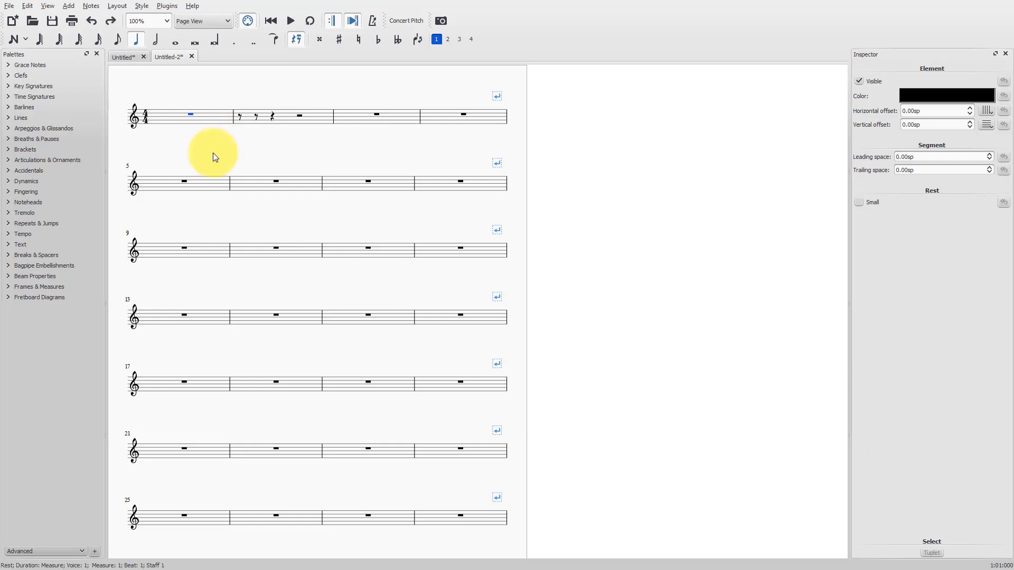
key(n)
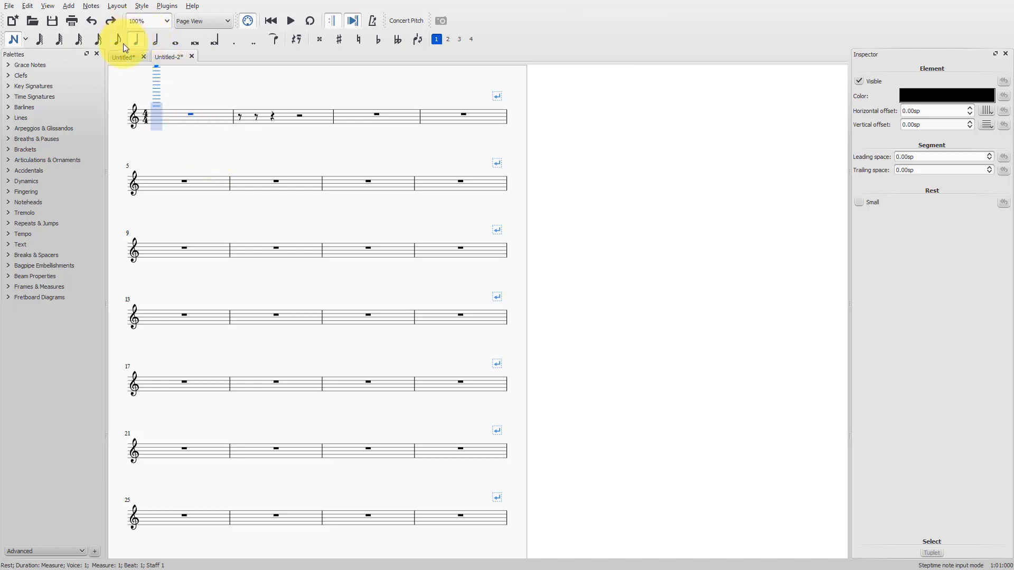
click(137, 40)
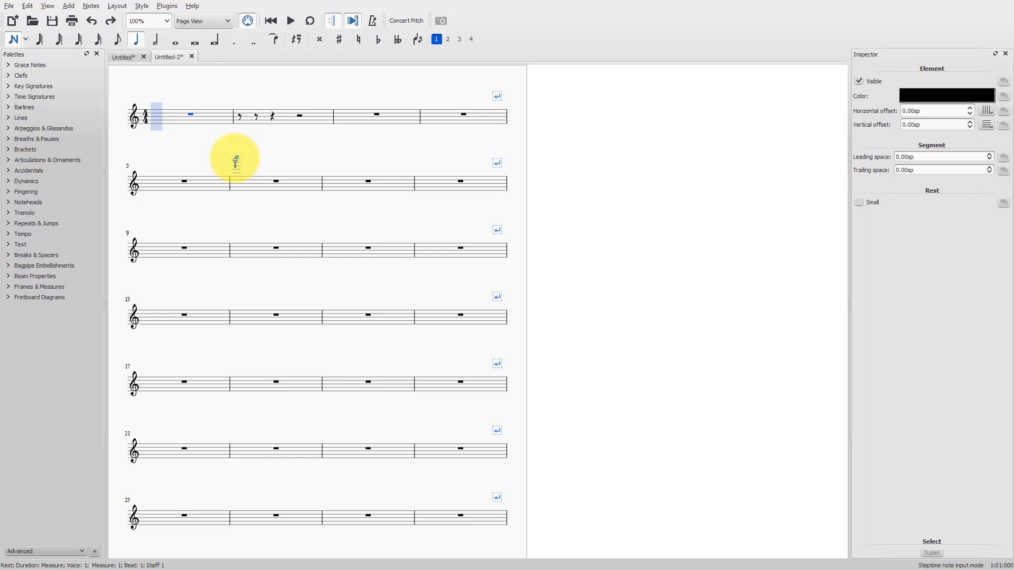
key(ctrl+3)
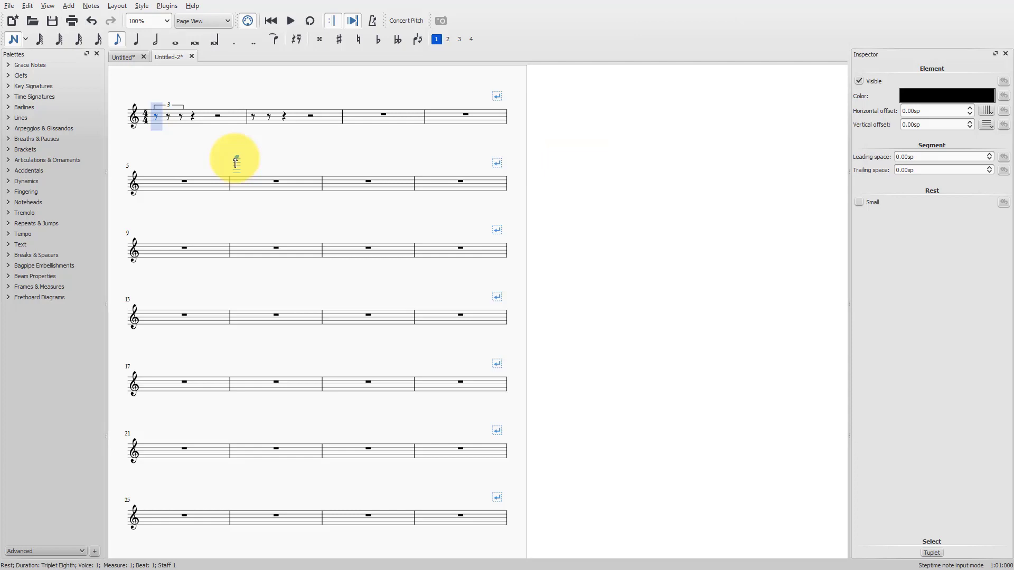
key(5)
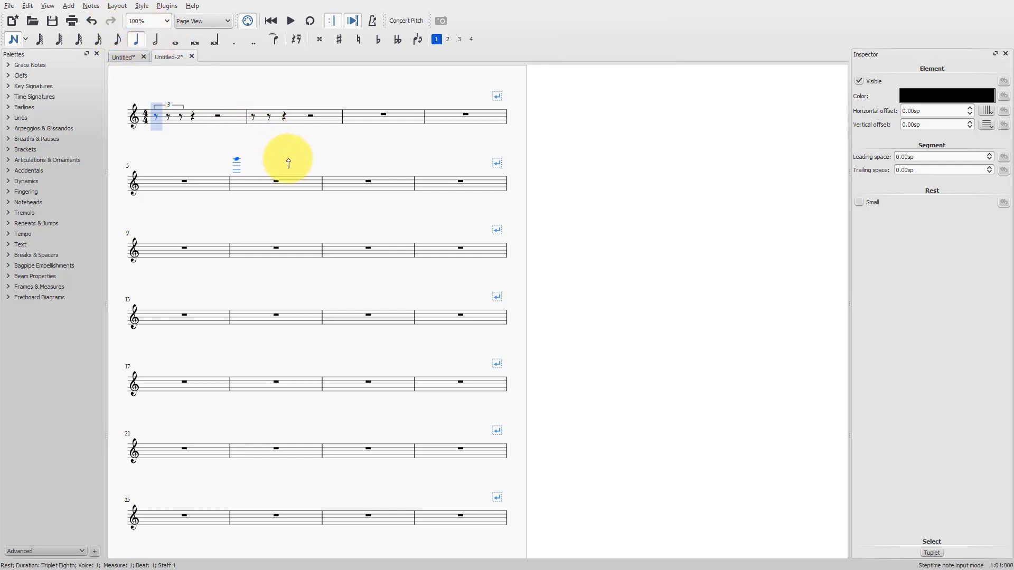
key(c)
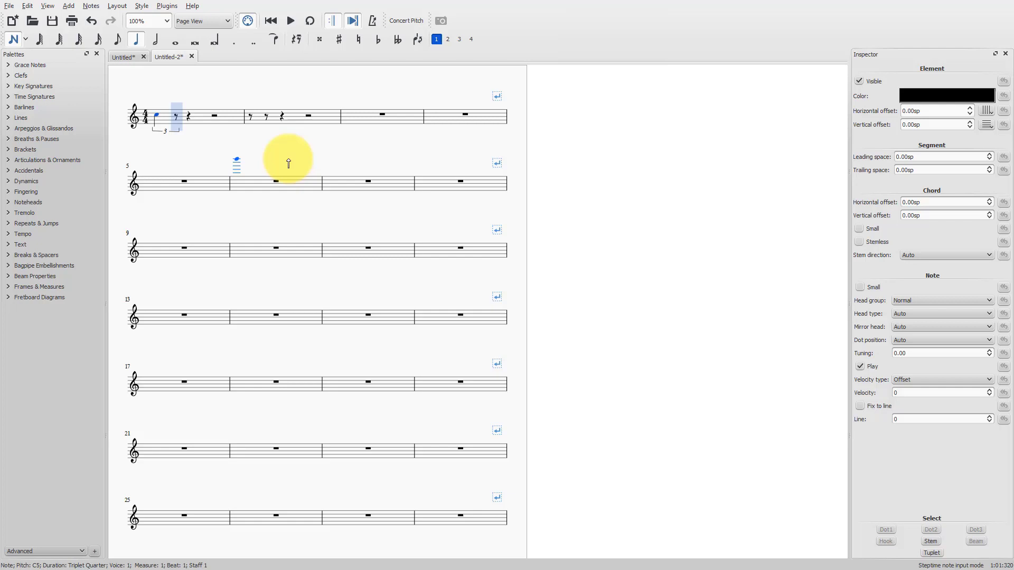
key(4)
key(e)
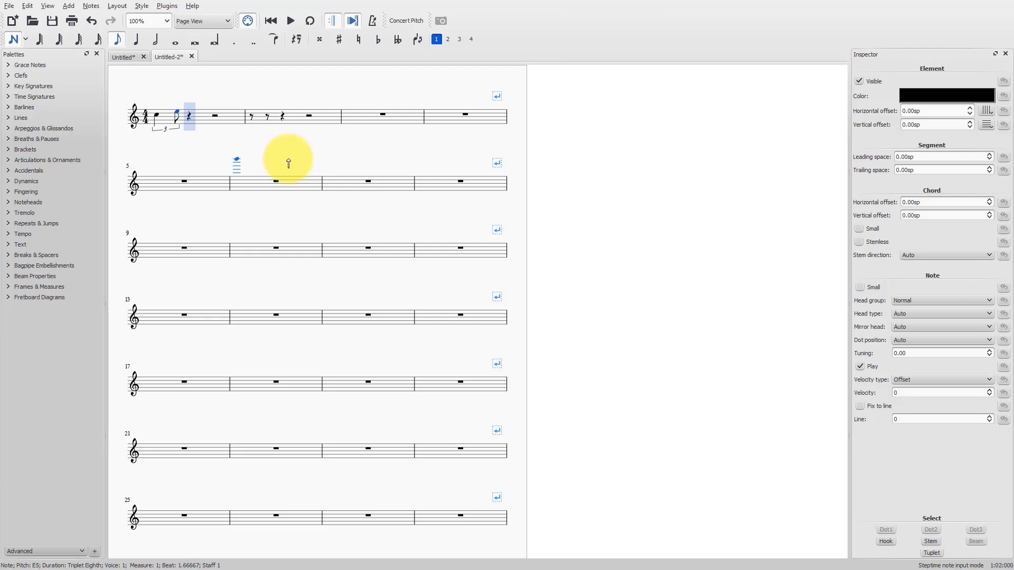
key(ctrl+z)
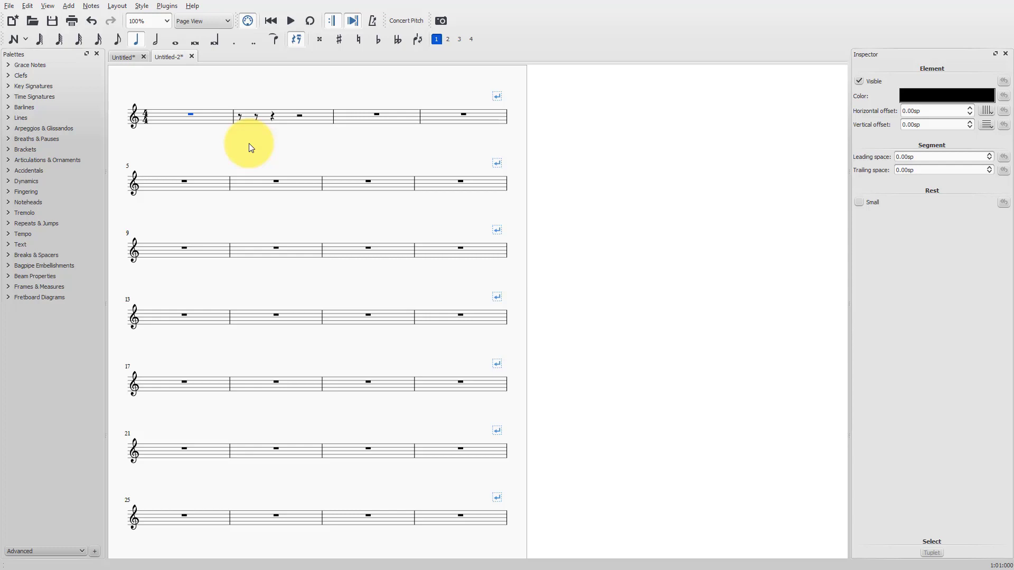
- Create a half-note-spanning quarter triplet in measure 1 starting with G and F
key(n)
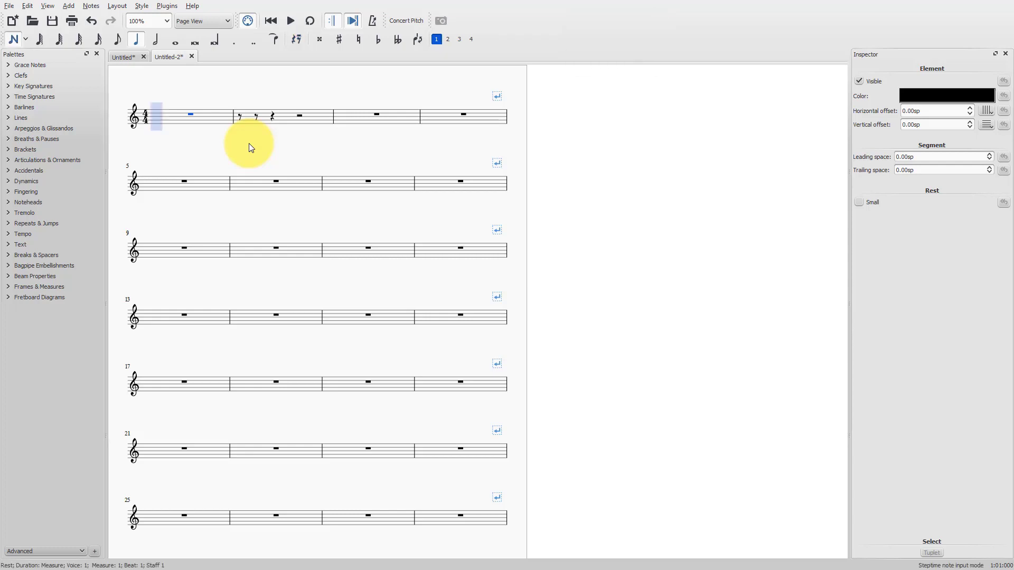
click(156, 41)
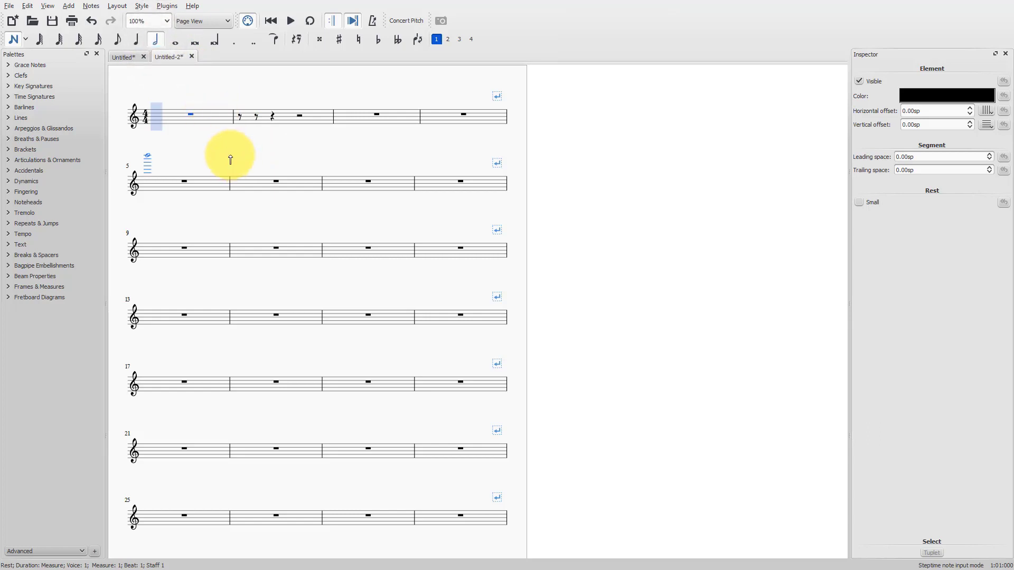
key(ctrl+3)
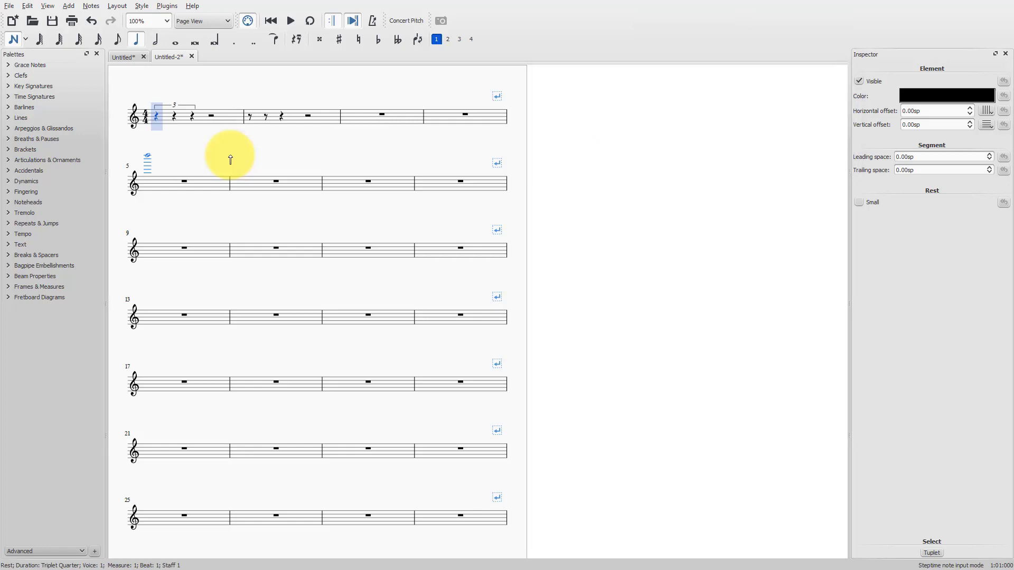
key(g)
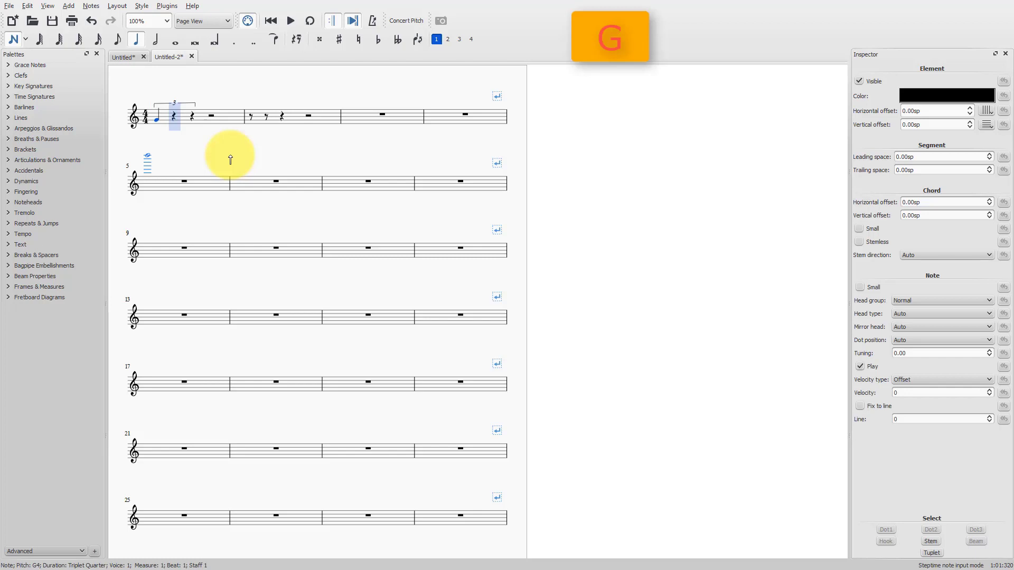
key(f)
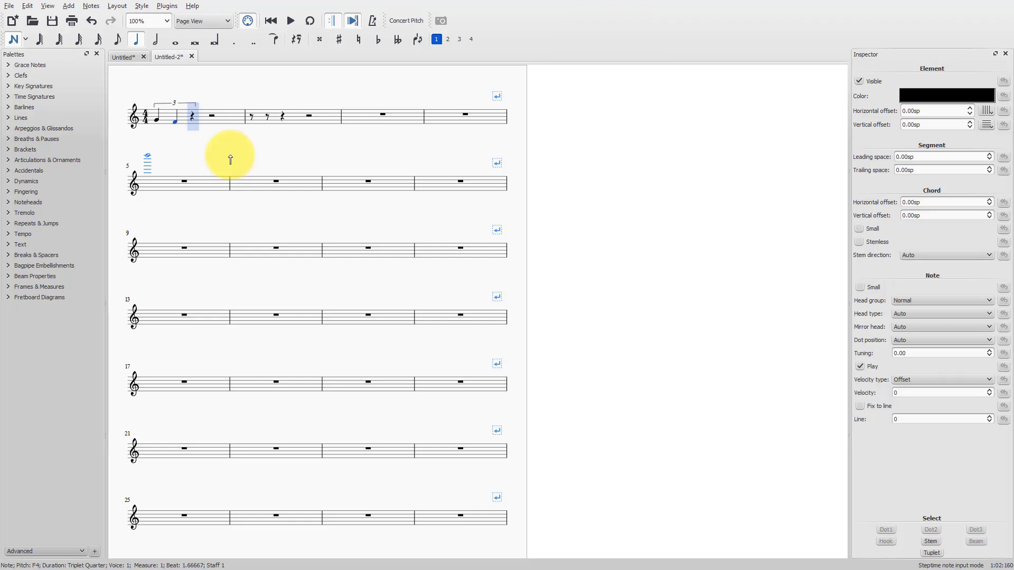
- Nest an eighth-note triplet of G, B, A in the third triplet slot
key(ctrl+3)
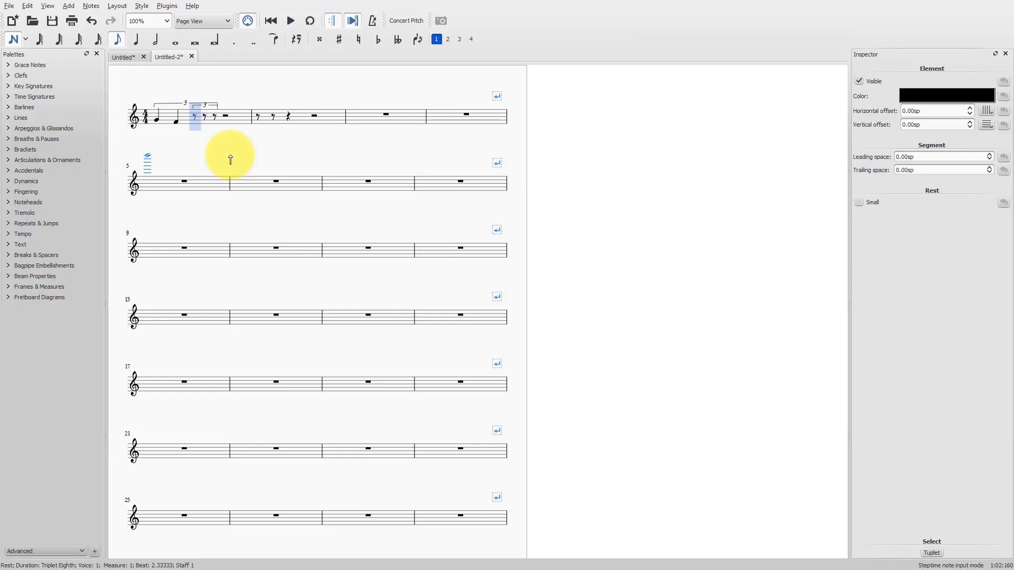
key(g)
key(b)
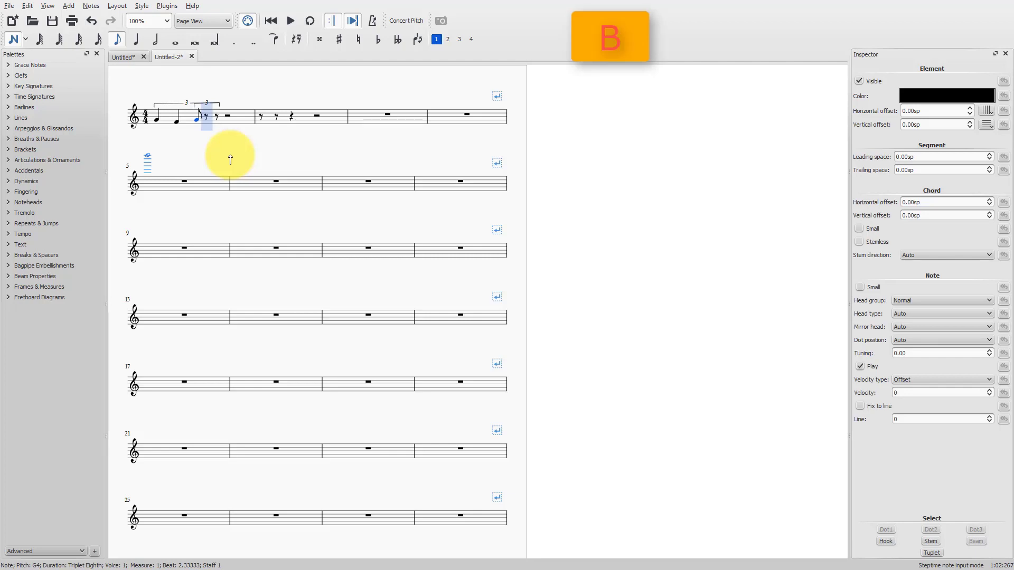
key(a)
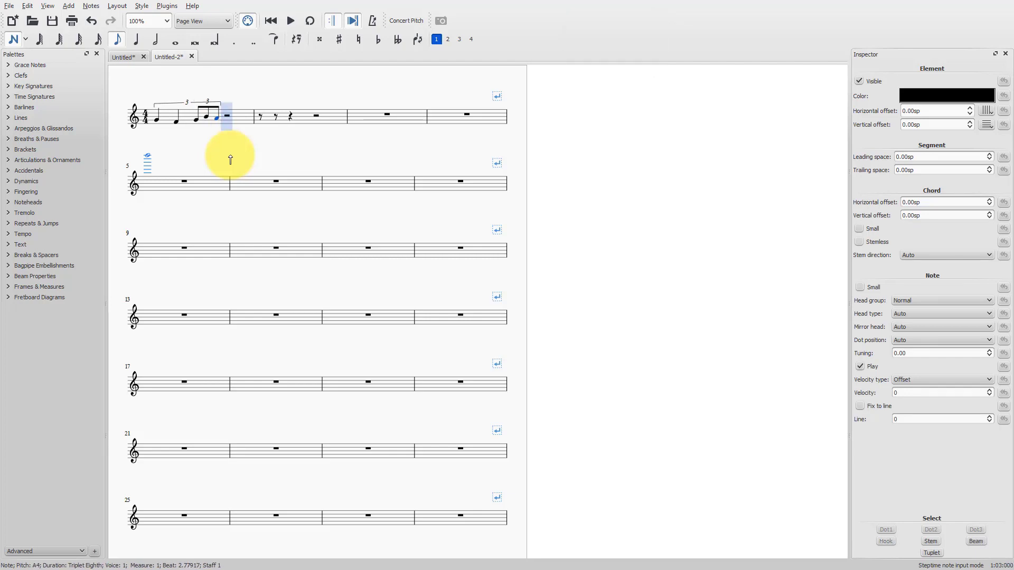